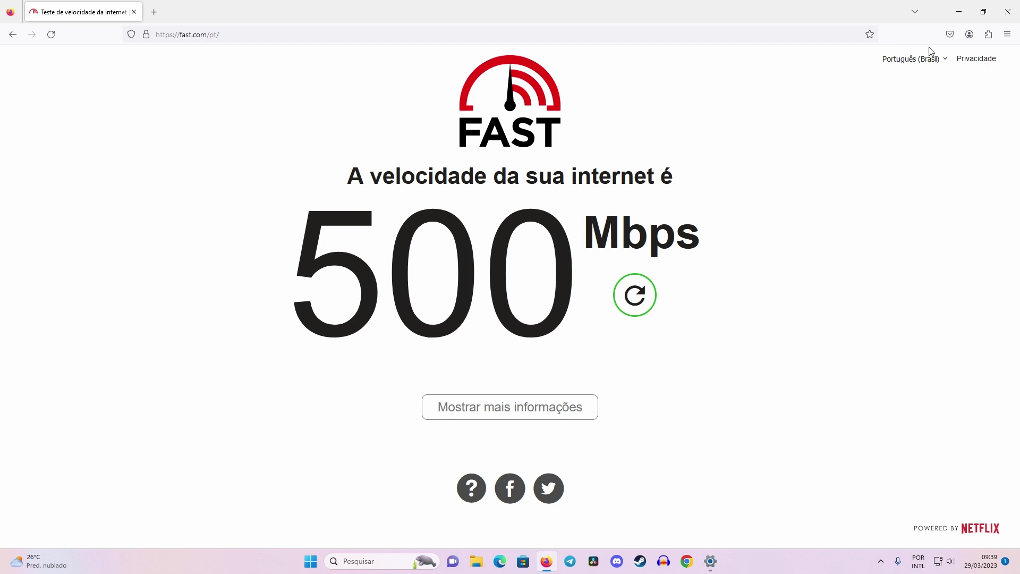
# - Close the speed test browser window and disable the Ethernet adapter in the advanced network settings
pyautogui.click(1008, 14)
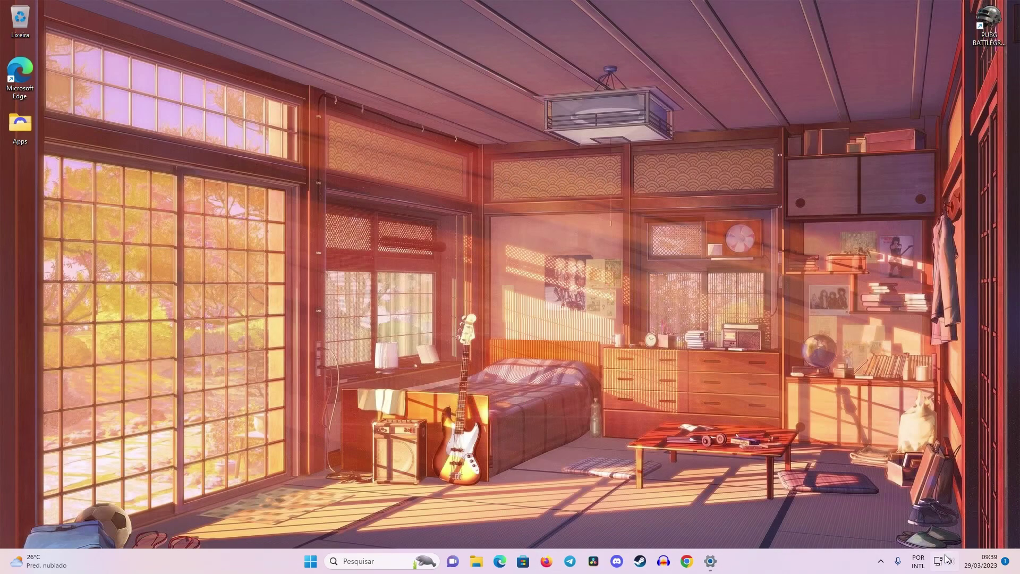
pyautogui.click(929, 533)
pyautogui.click(404, 427)
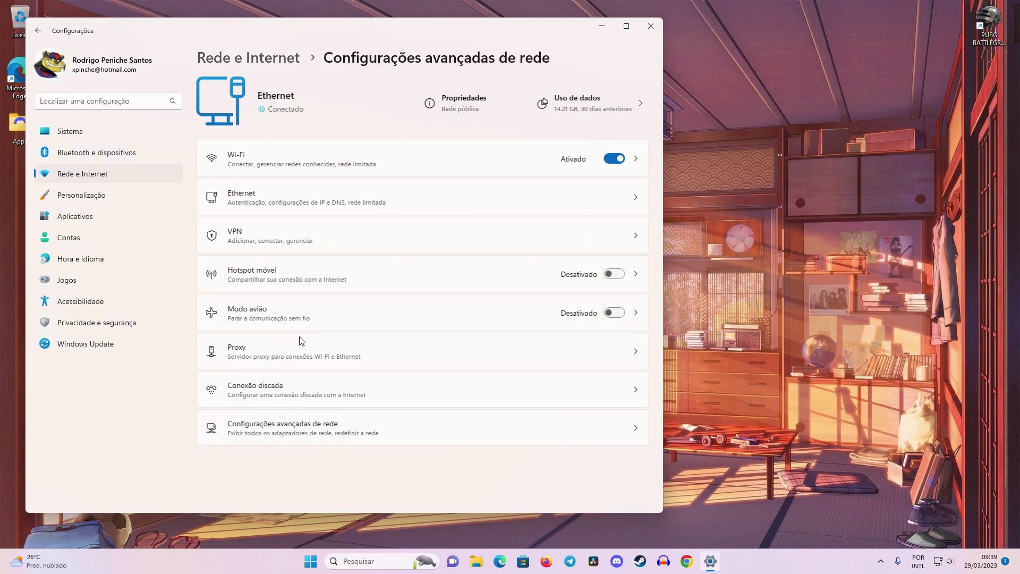
pyautogui.click(592, 151)
pyautogui.click(650, 25)
# - Connect to the Titito Wi-Fi network by entering its network security key, and dismiss the wireless notification
pyautogui.click(938, 562)
pyautogui.click(874, 390)
pyautogui.click(862, 372)
pyautogui.press('Return')
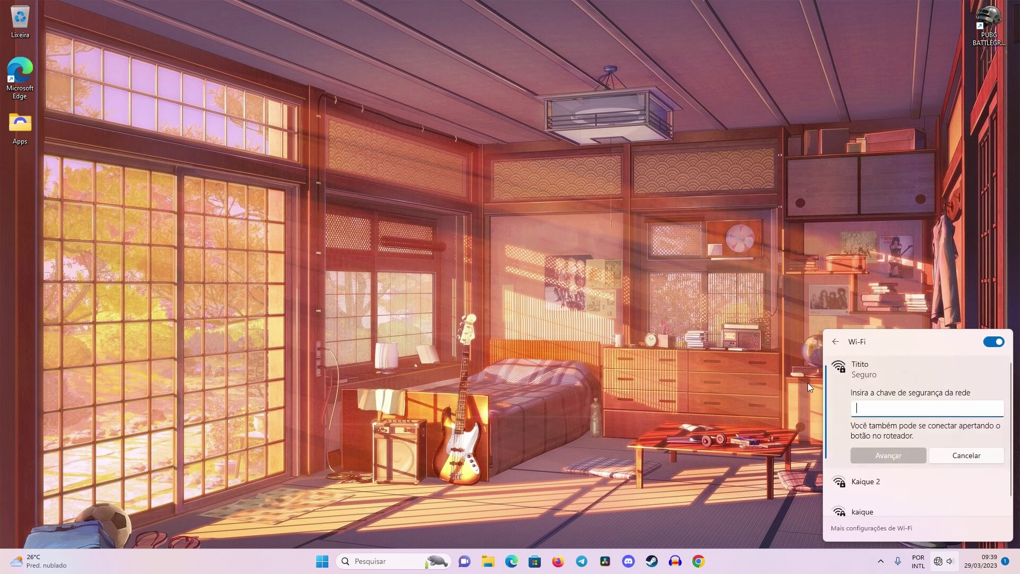
pyautogui.write('*********')
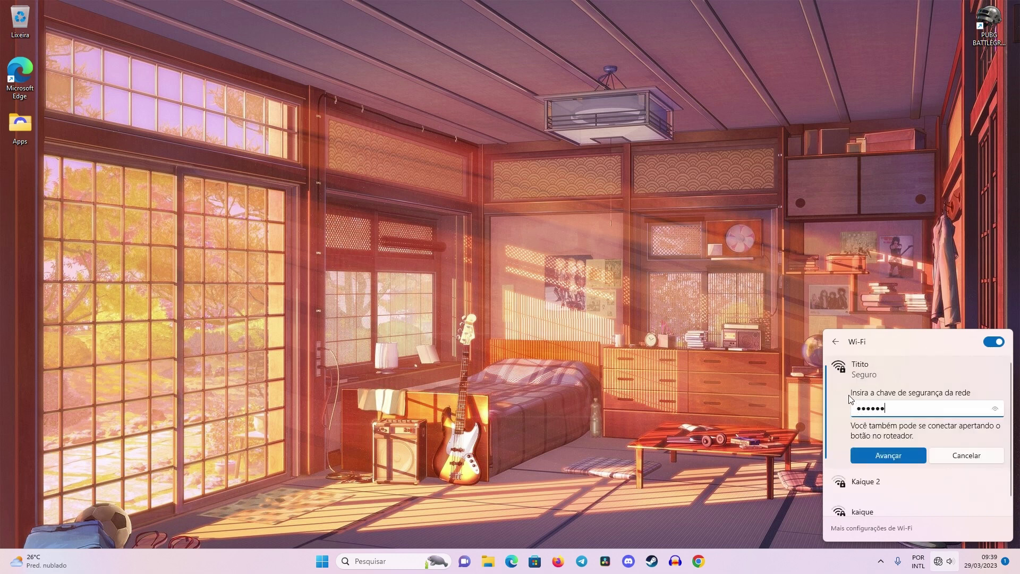
pyautogui.write('*******')
pyautogui.click(886, 457)
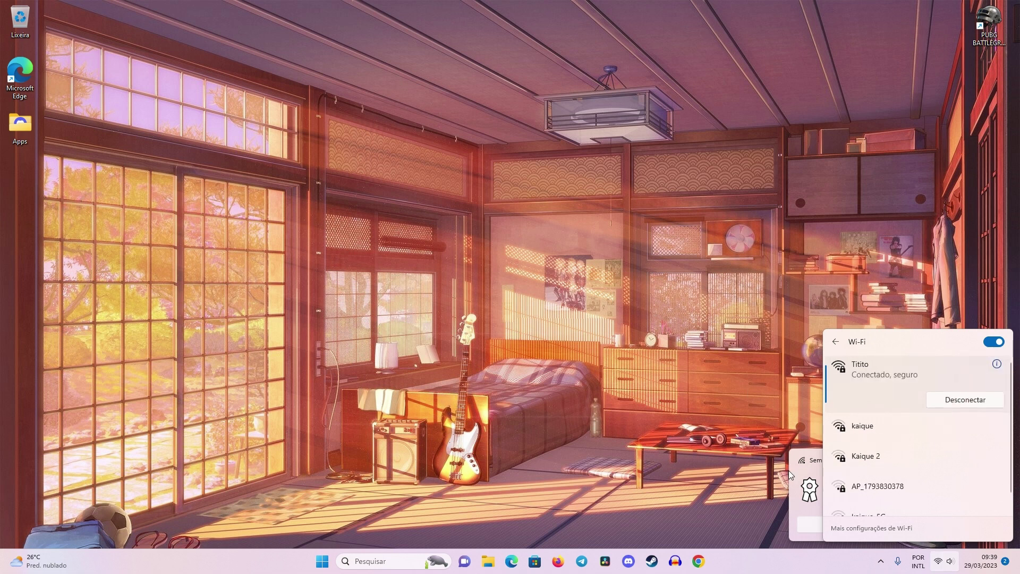
pyautogui.click(760, 483)
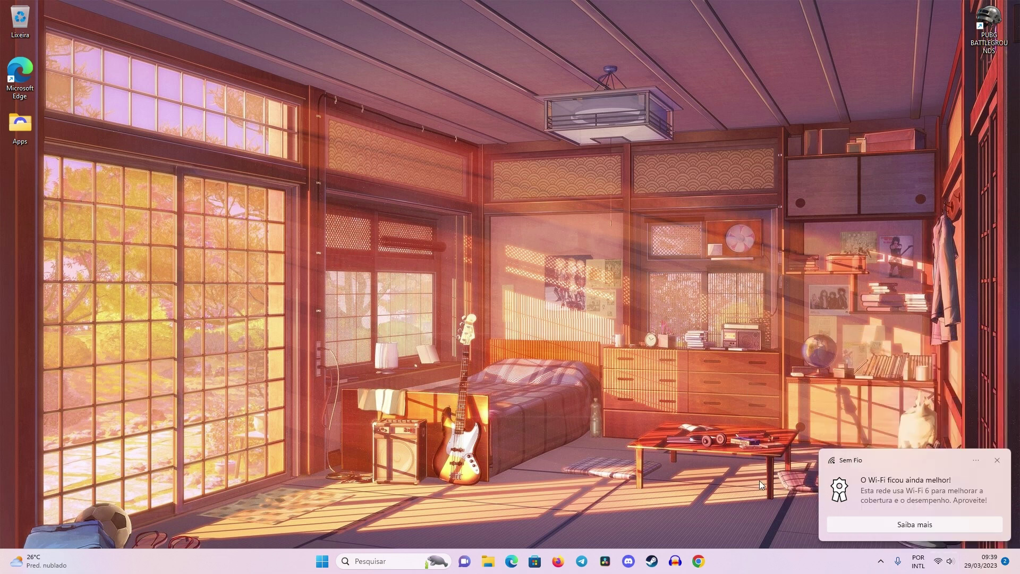
pyautogui.click(996, 461)
# - Switch to Firefox, search for "fast" and open the Fast internet speed test from the results
pyautogui.click(557, 561)
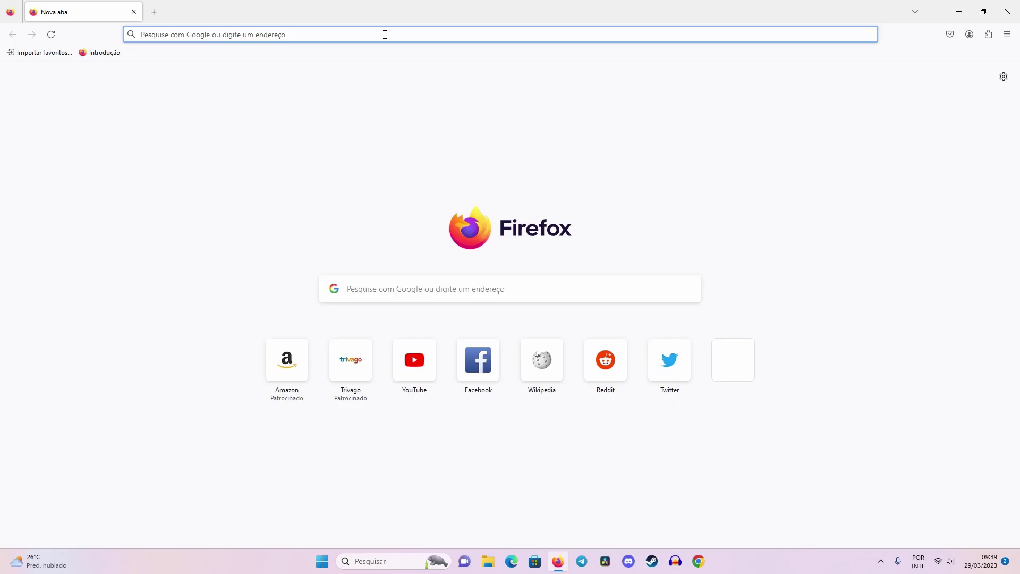
pyautogui.write('fast')
pyautogui.press('Return')
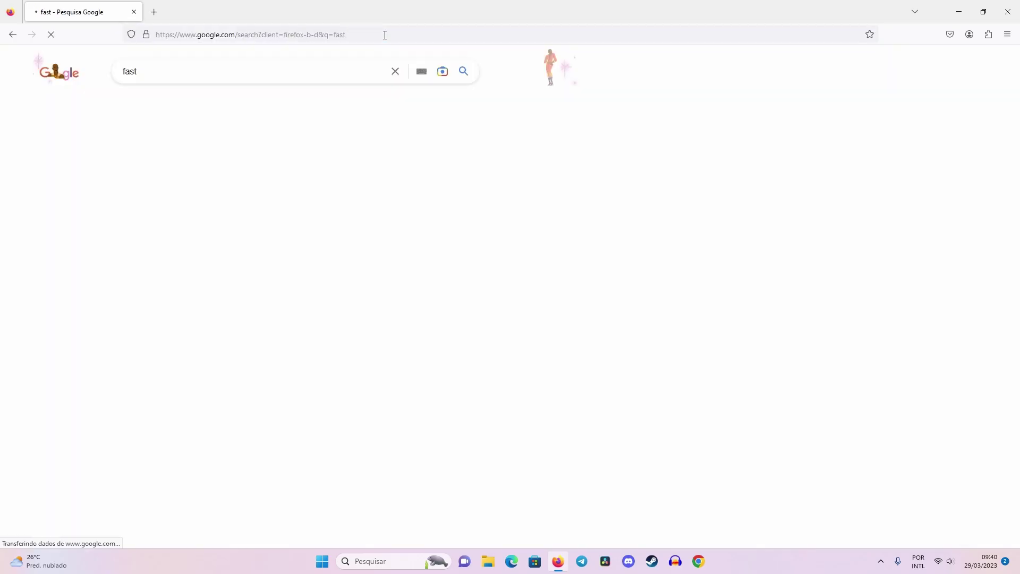
pyautogui.click(178, 207)
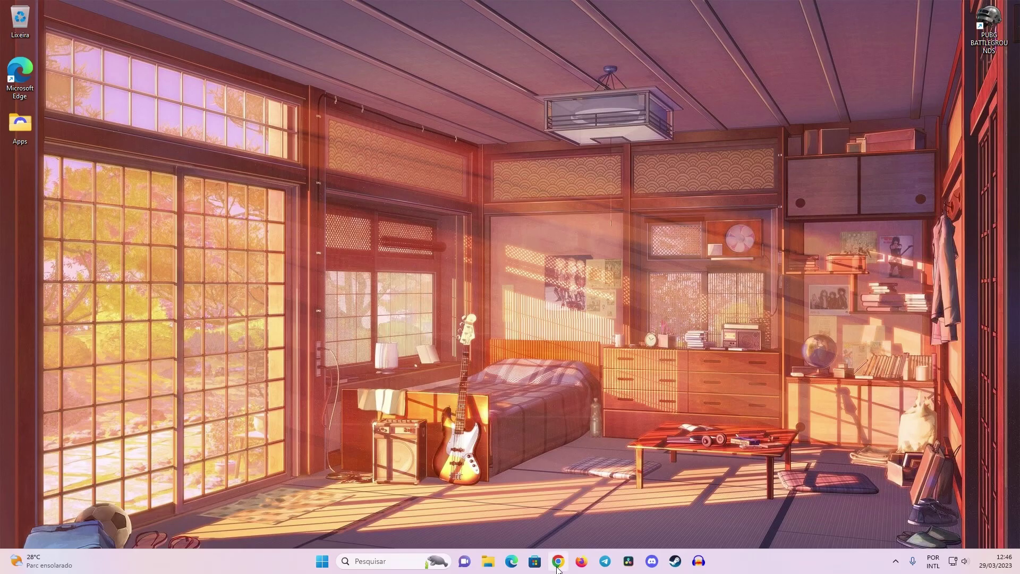
# - Switch to Chrome and compare the 5 GHz download speeds of the Tenda W30E and Feiyi AX5410 in the router spreadsheet
pyautogui.click(558, 563)
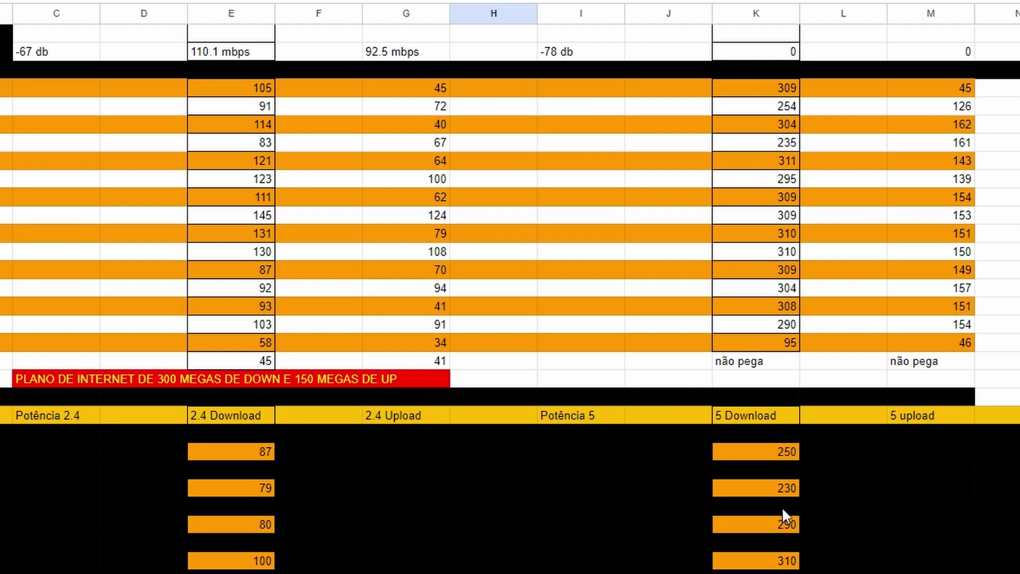
pyautogui.scroll(-1, 785, 508)
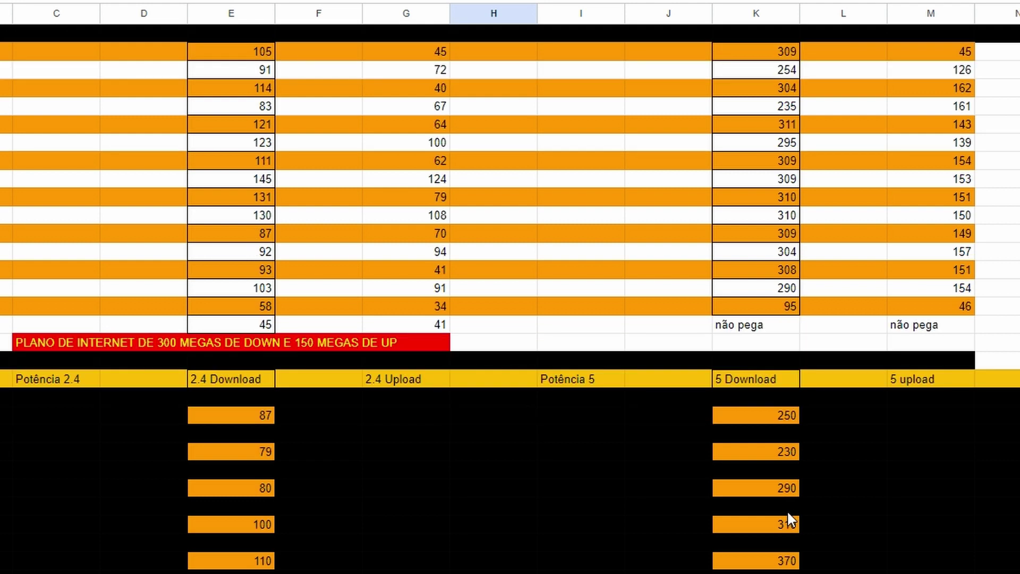
pyautogui.click(754, 210)
pyautogui.click(768, 564)
pyautogui.press('Down')
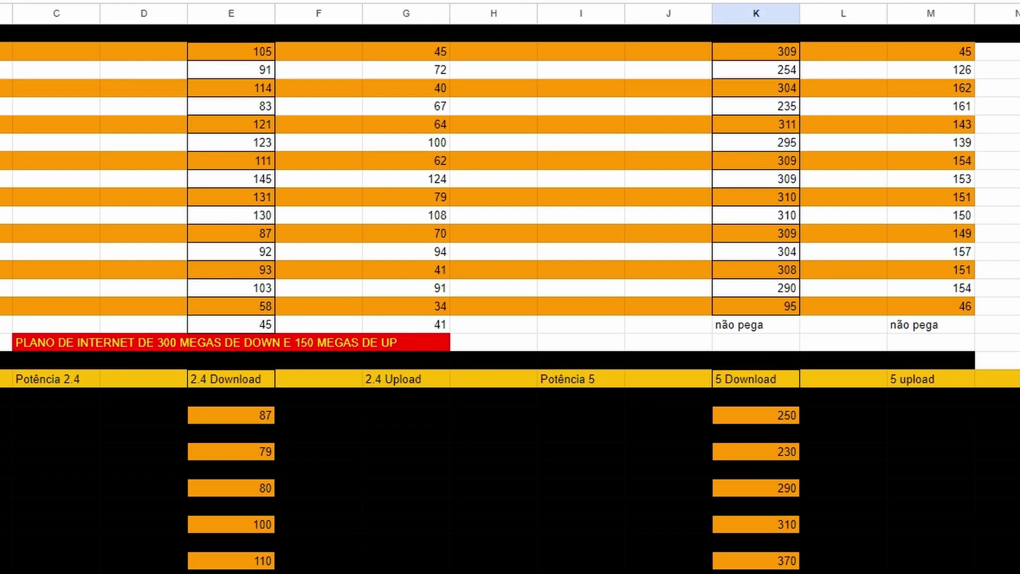
pyautogui.click(776, 143)
pyautogui.scroll(-2, 840, 457)
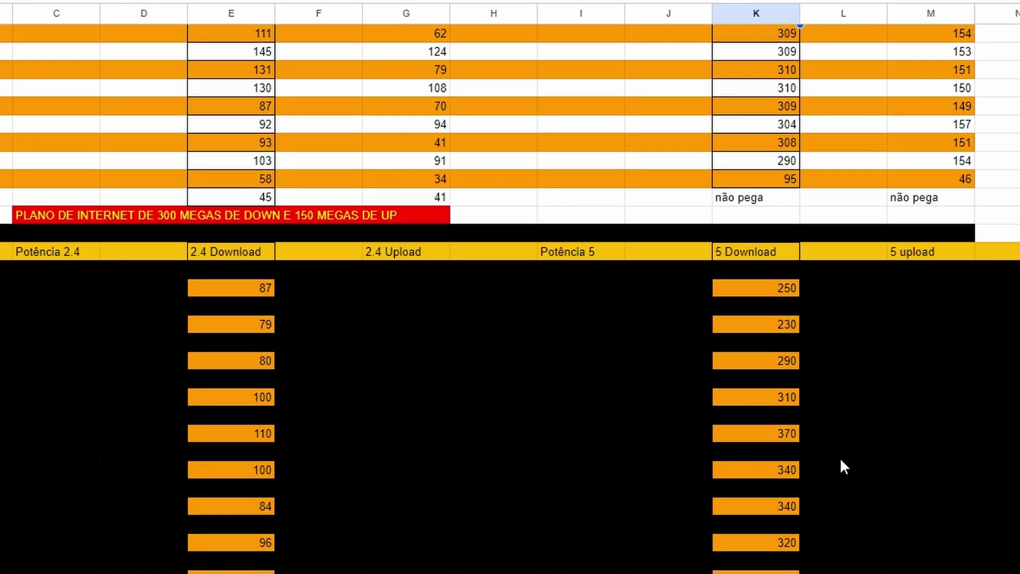
pyautogui.scroll(2, 839, 457)
pyautogui.scroll(-2, 840, 457)
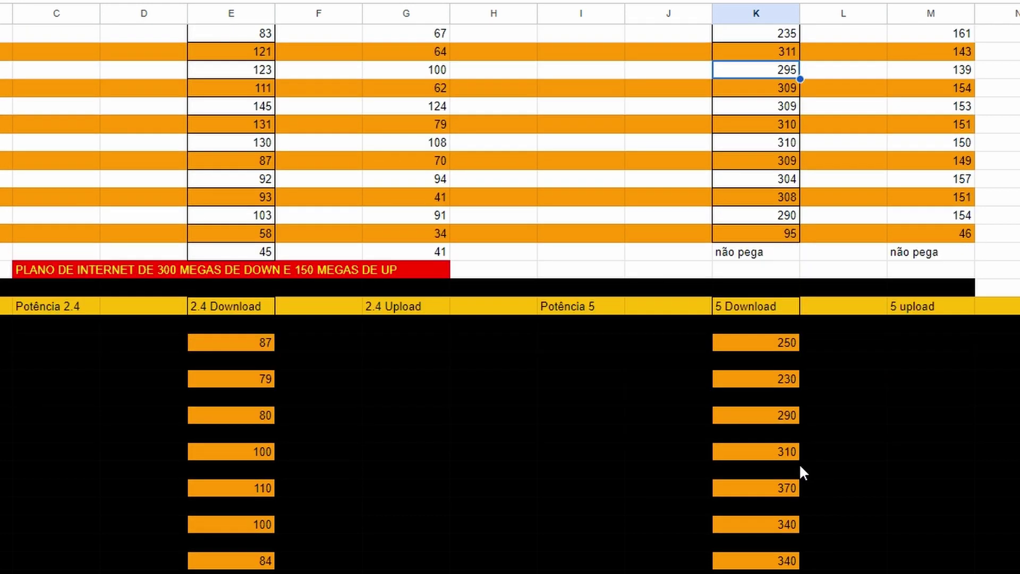
# - Compare the 2.4 GHz download speeds of the Tenda W30E and Feiyi AX5410, including the internet plan note between them
pyautogui.scroll(3, 799, 463)
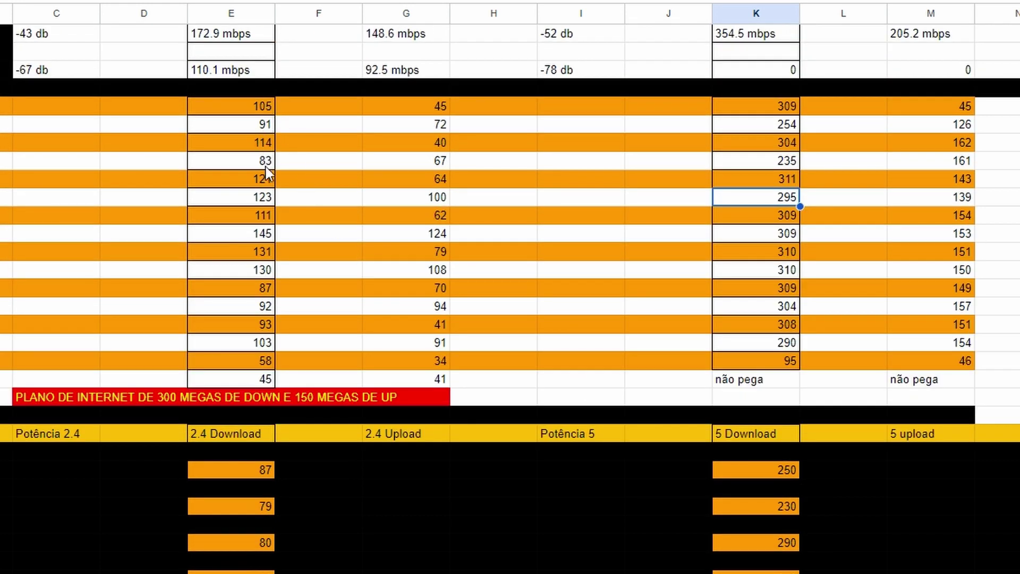
pyautogui.scroll(3, 271, 281)
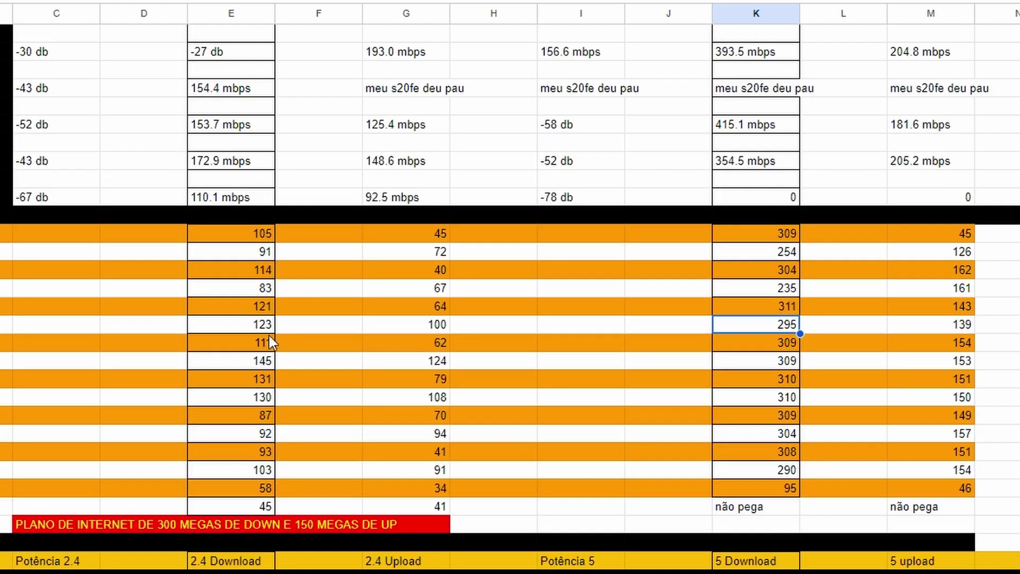
pyautogui.scroll(-2, 284, 373)
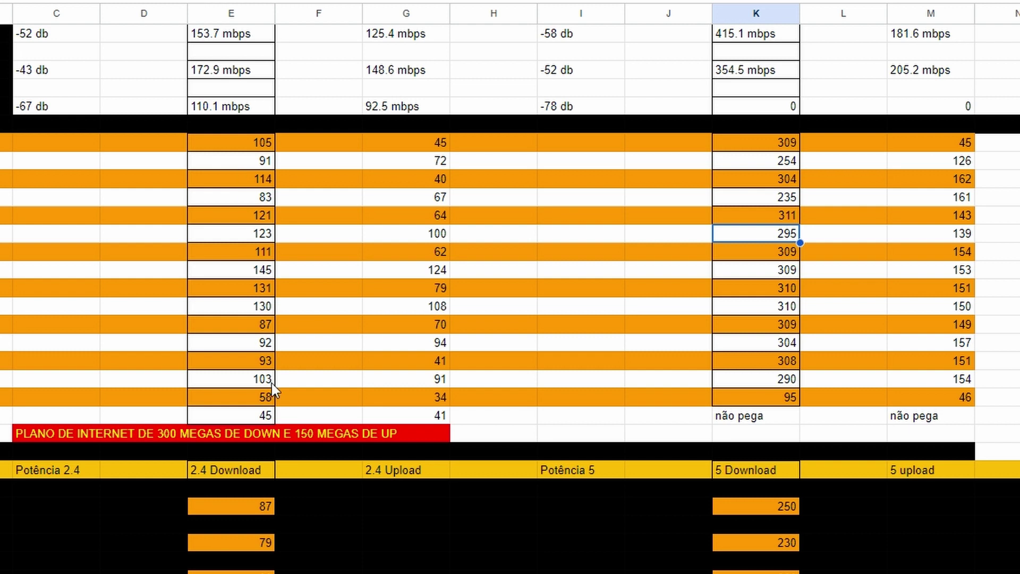
pyautogui.scroll(-1, 268, 386)
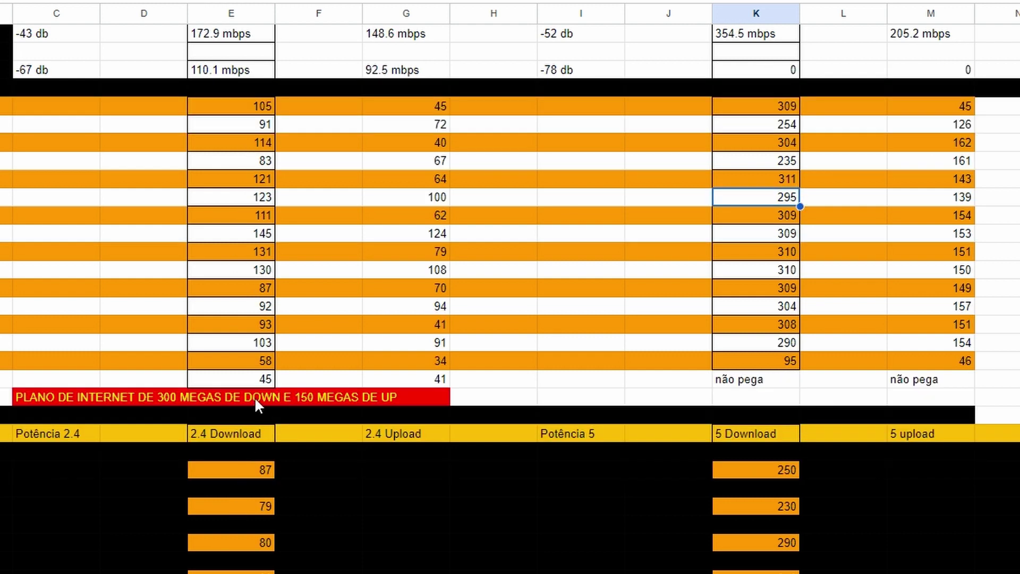
pyautogui.scroll(-2, 284, 305)
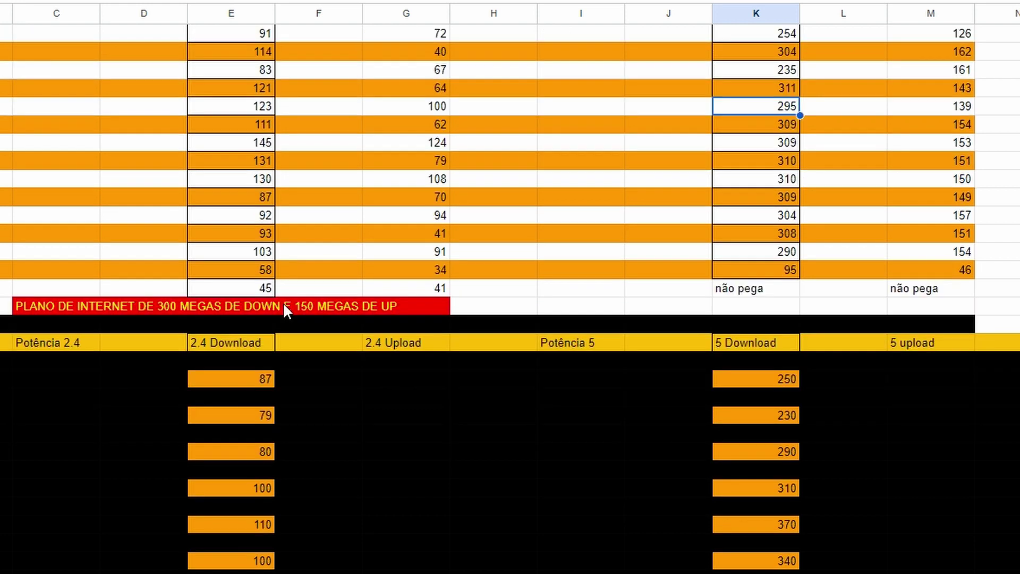
pyautogui.scroll(-2, 284, 311)
pyautogui.scroll(2, 284, 311)
pyautogui.scroll(-2, 284, 307)
pyautogui.scroll(4, 284, 307)
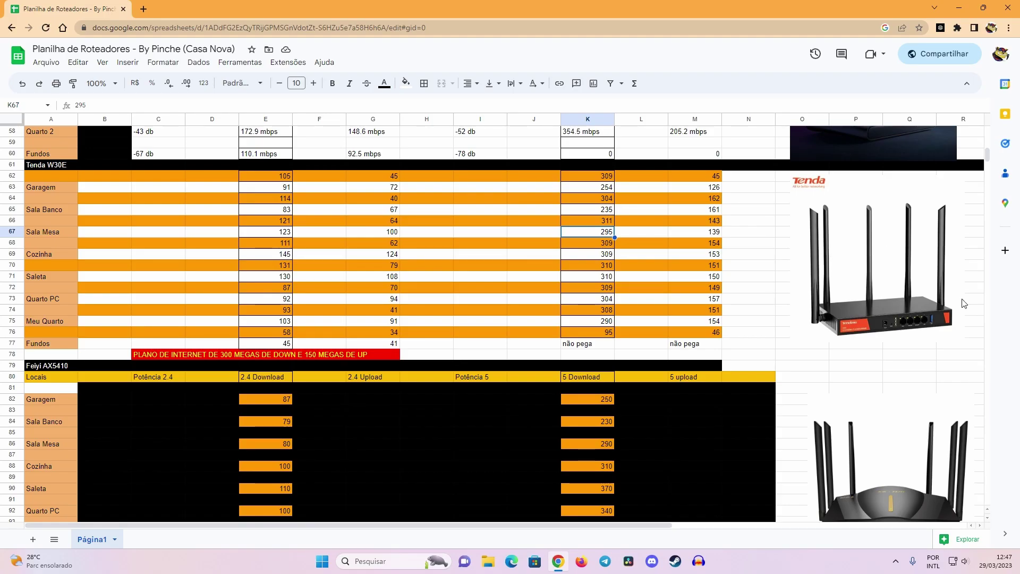
# - Examine the Feiyi AX5410 results room by room, from Garagem to Fundos, against the Tenda W30E rows
pyautogui.scroll(-2, 955, 263)
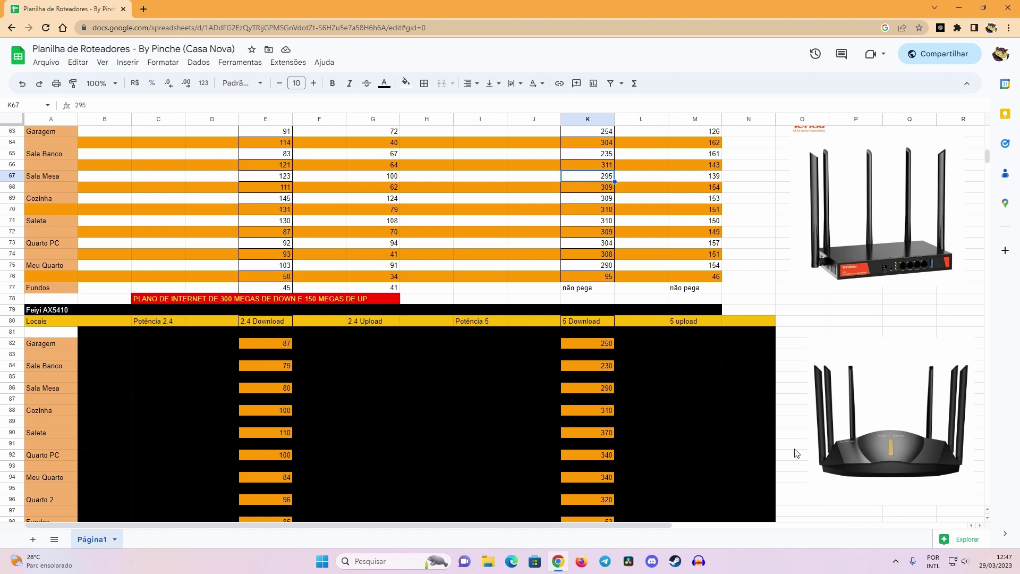
pyautogui.scroll(-1, 791, 453)
pyautogui.scroll(3, 765, 437)
pyautogui.scroll(2, 659, 441)
pyautogui.scroll(-4, 727, 466)
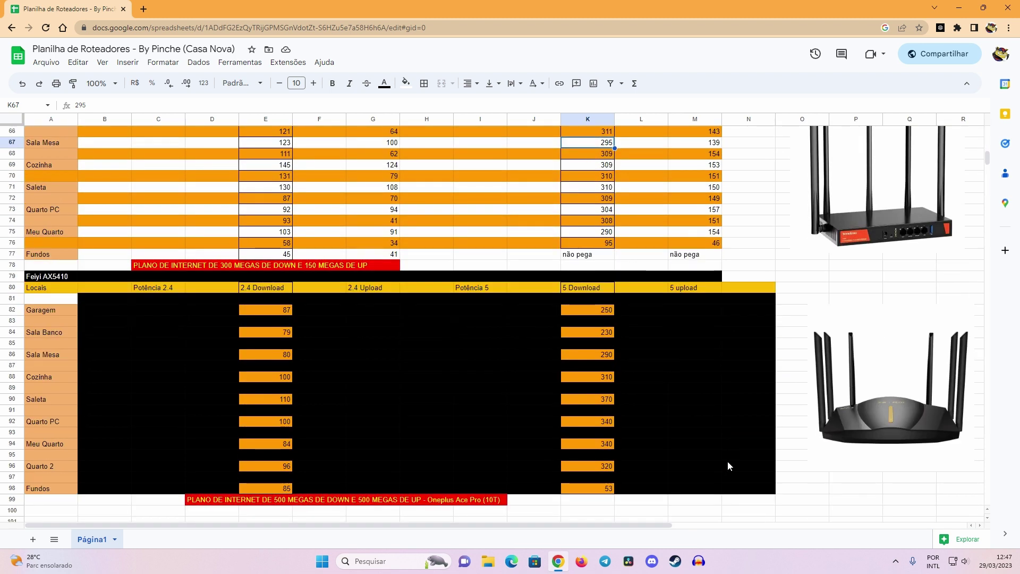
pyautogui.scroll(2, 728, 466)
pyautogui.scroll(-1, 728, 466)
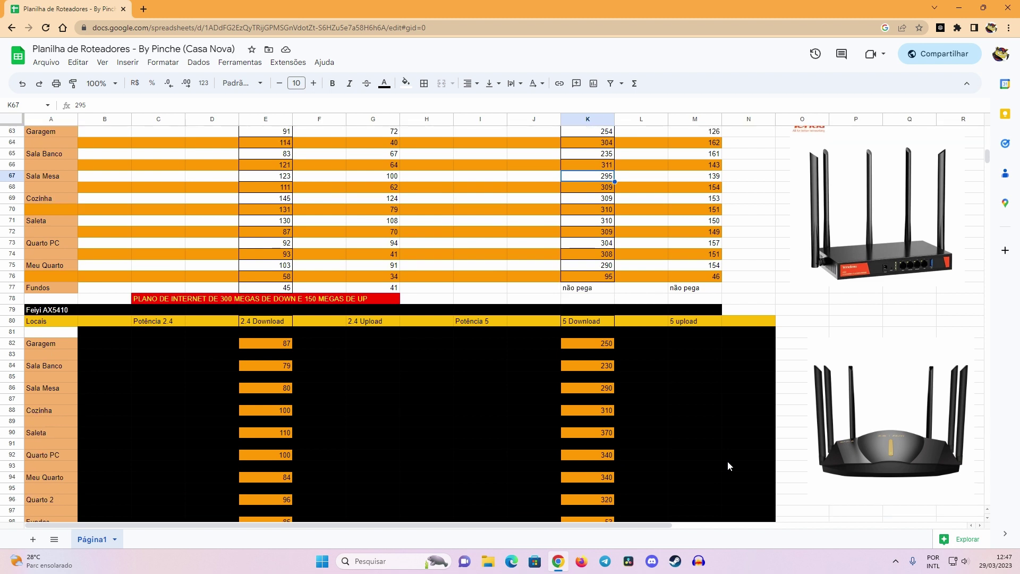
pyautogui.scroll(-2, 728, 466)
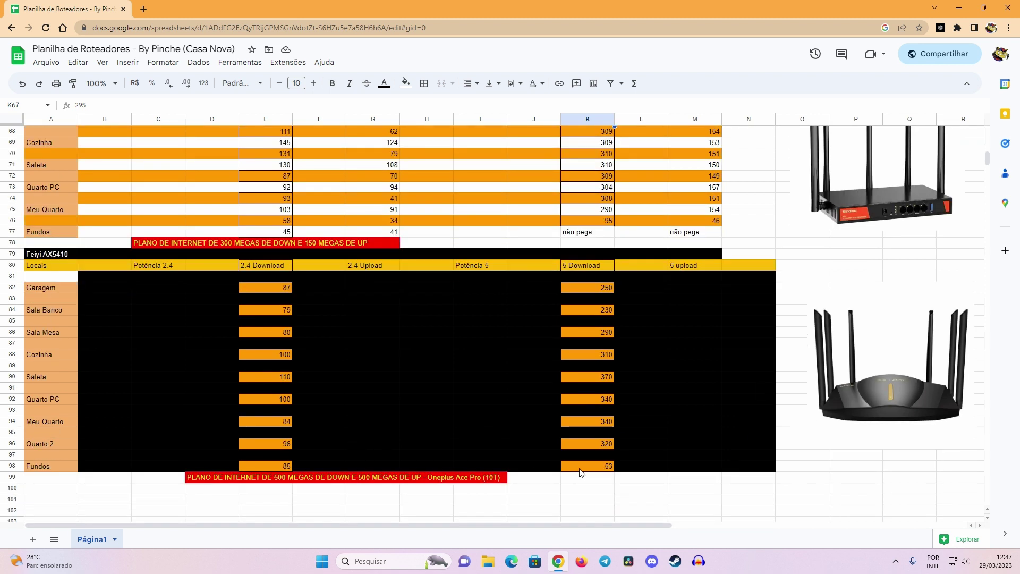
pyautogui.scroll(2, 624, 490)
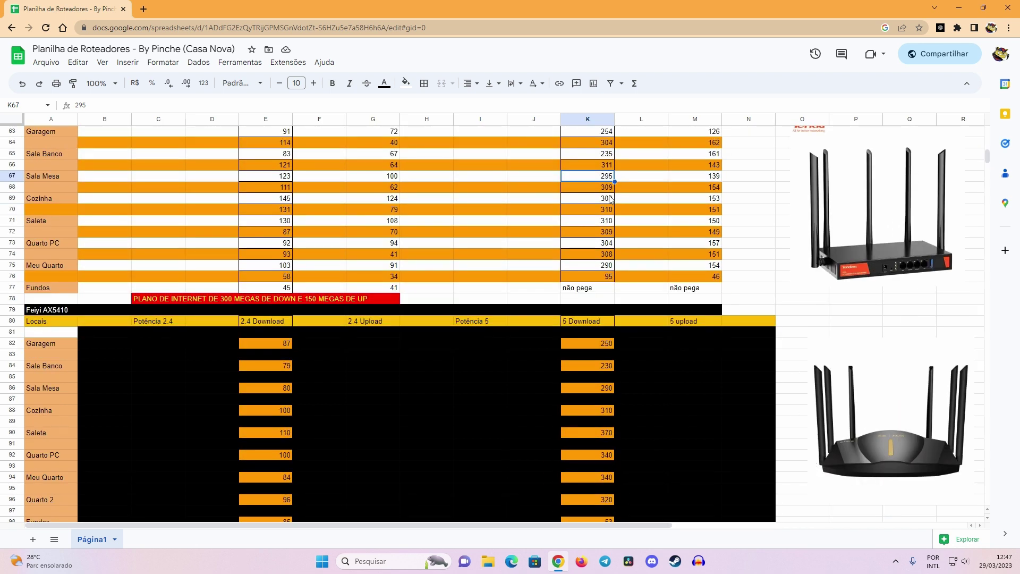
# - Review the Redmi Ax6000, TP-Link Archer C5 and Redmi Ax6 results, and return to the Feiyi AX5410 table
pyautogui.scroll(3, 613, 505)
pyautogui.scroll(5, 613, 504)
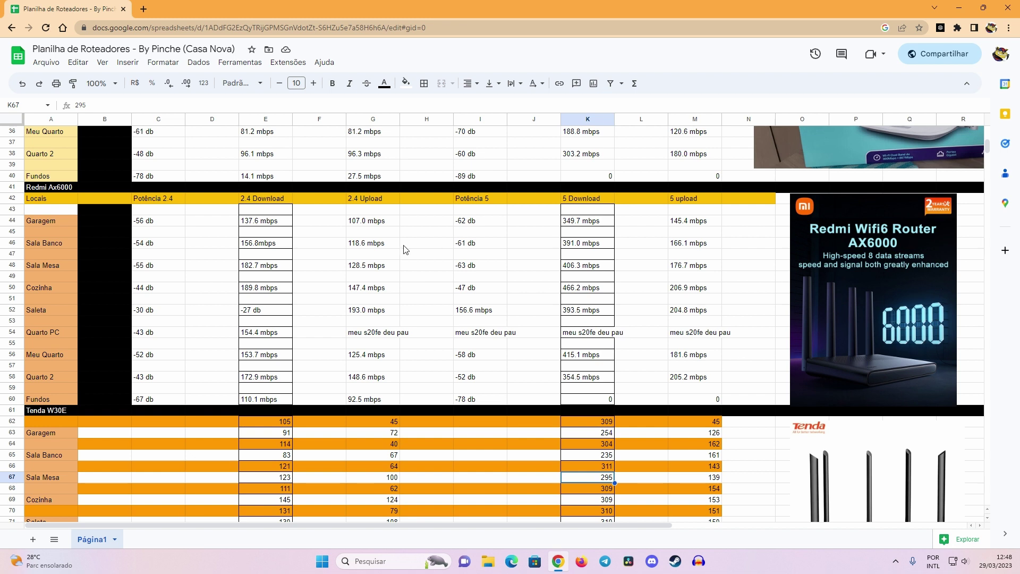
pyautogui.scroll(3, 383, 440)
pyautogui.scroll(6, 383, 440)
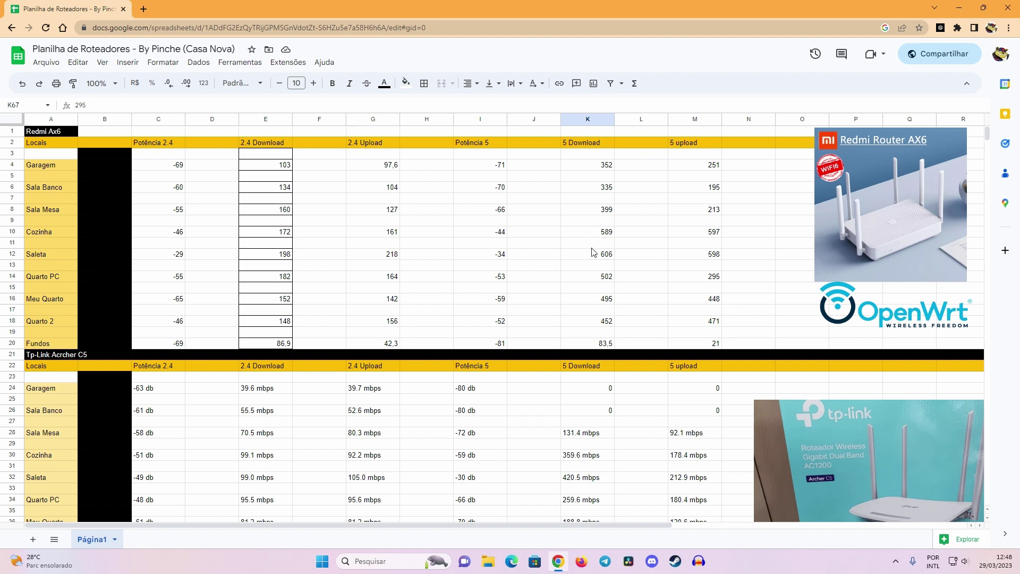
pyautogui.scroll(-15, 767, 455)
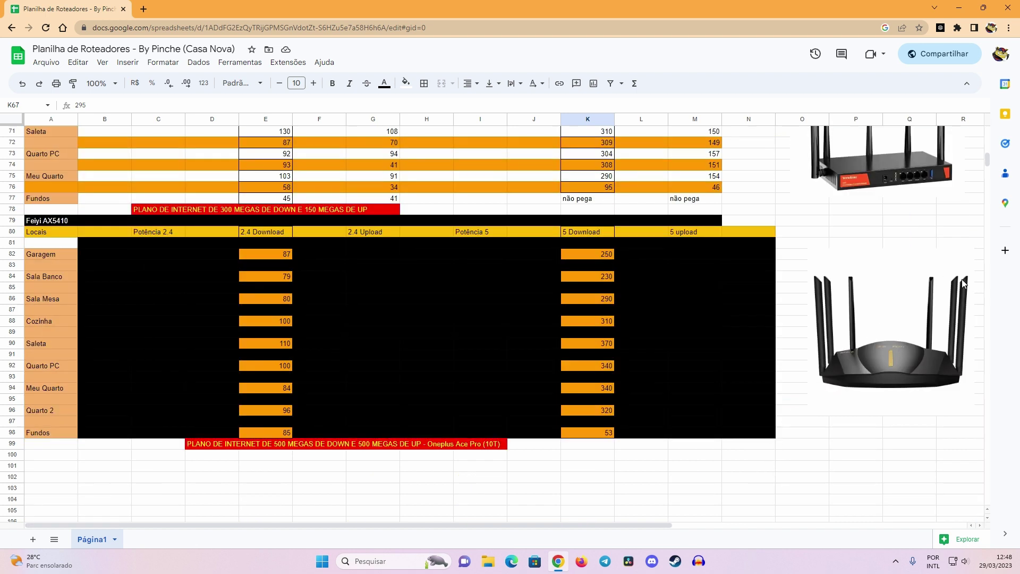
# - Compare the Feiyi AX5410 table with the Tenda W30E and Redmi Ax6000 tables and their router pictures
pyautogui.scroll(2, 986, 298)
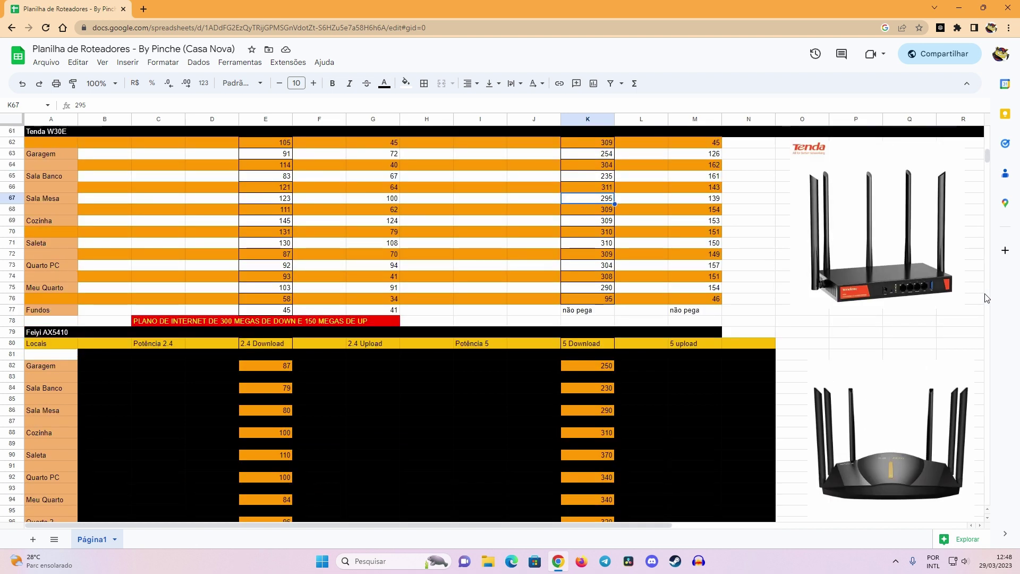
pyautogui.scroll(-2, 986, 298)
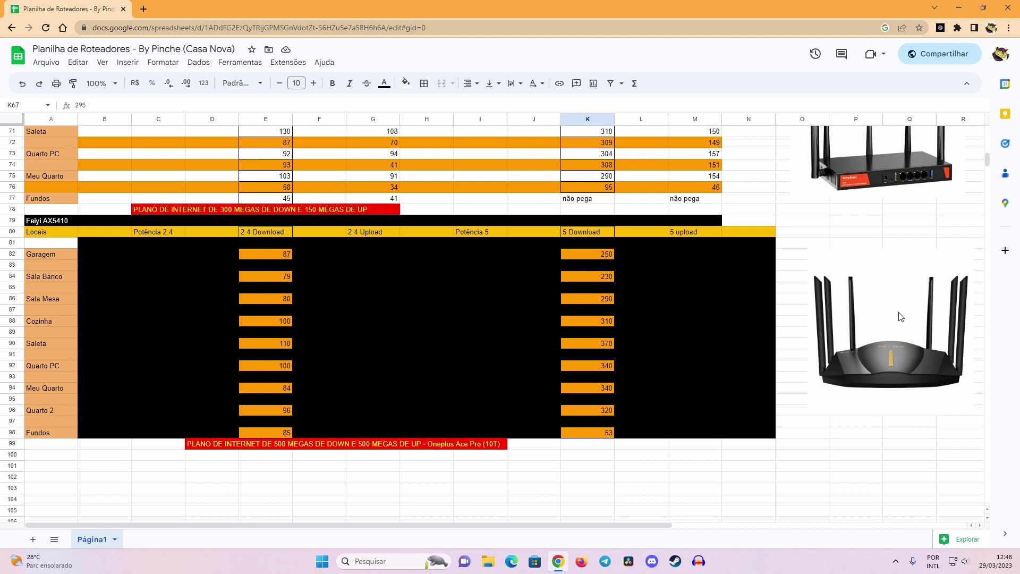
pyautogui.scroll(3, 900, 314)
pyautogui.scroll(-3, 882, 319)
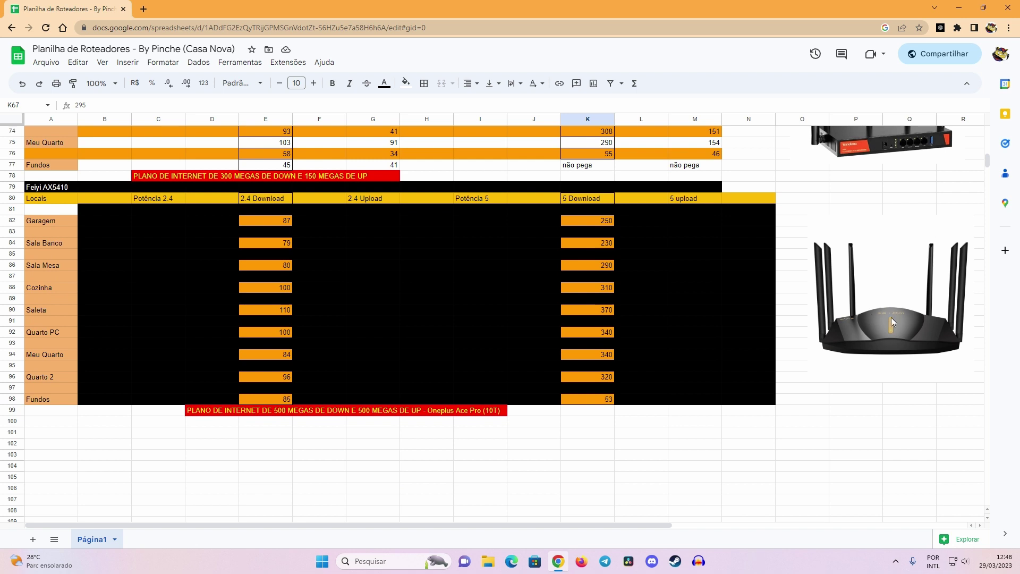
pyautogui.scroll(4, 885, 324)
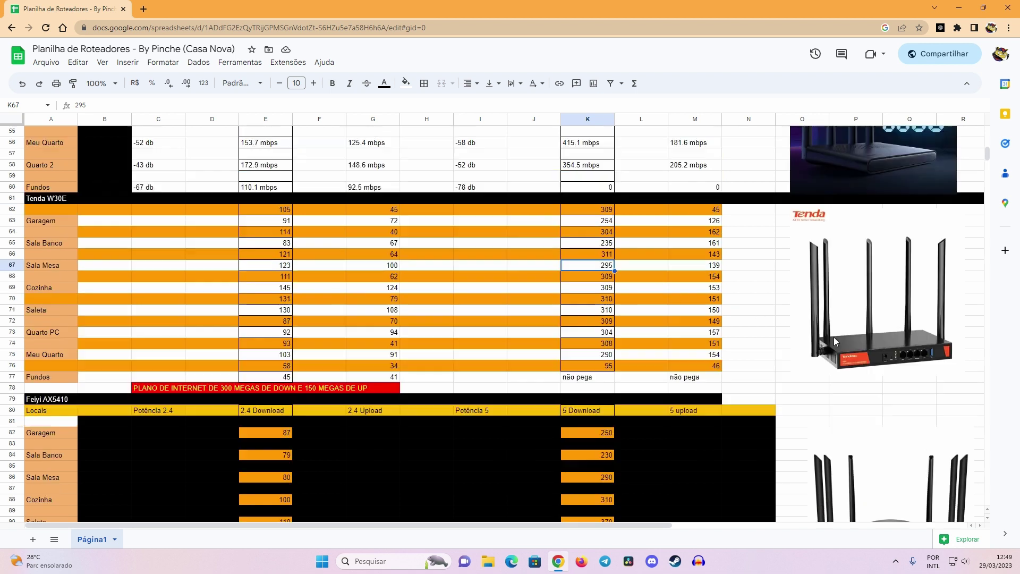
pyautogui.scroll(5, 834, 336)
pyautogui.scroll(1, 850, 339)
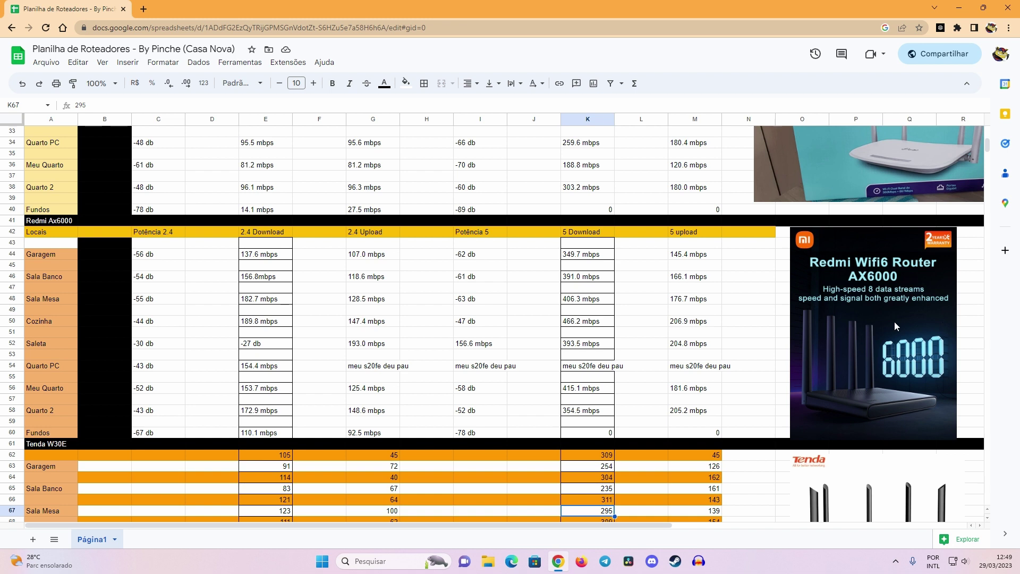
pyautogui.scroll(-5, 845, 319)
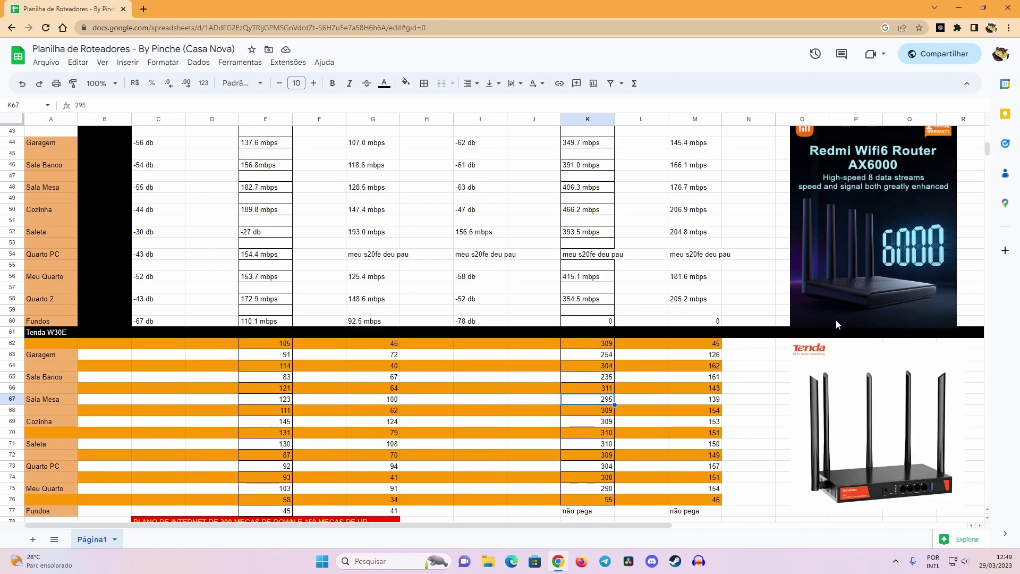
pyautogui.scroll(-7, 838, 325)
pyautogui.scroll(5, 838, 325)
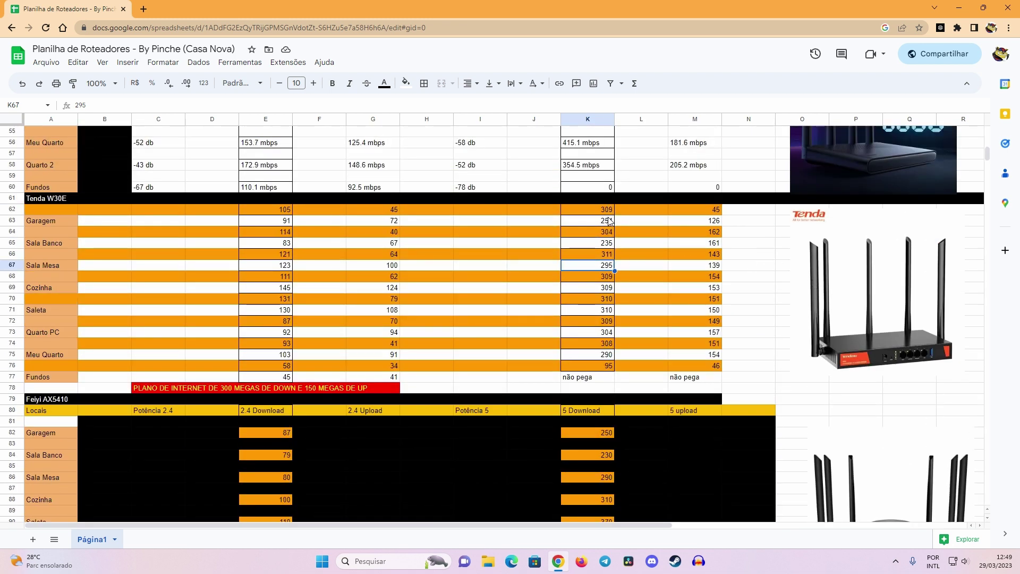
# - Compare the Tenda W30E's 5 GHz download speeds room by room, from Garagem to Meu Quarto
pyautogui.click(596, 212)
pyautogui.click(598, 221)
pyautogui.click(598, 246)
pyautogui.click(598, 289)
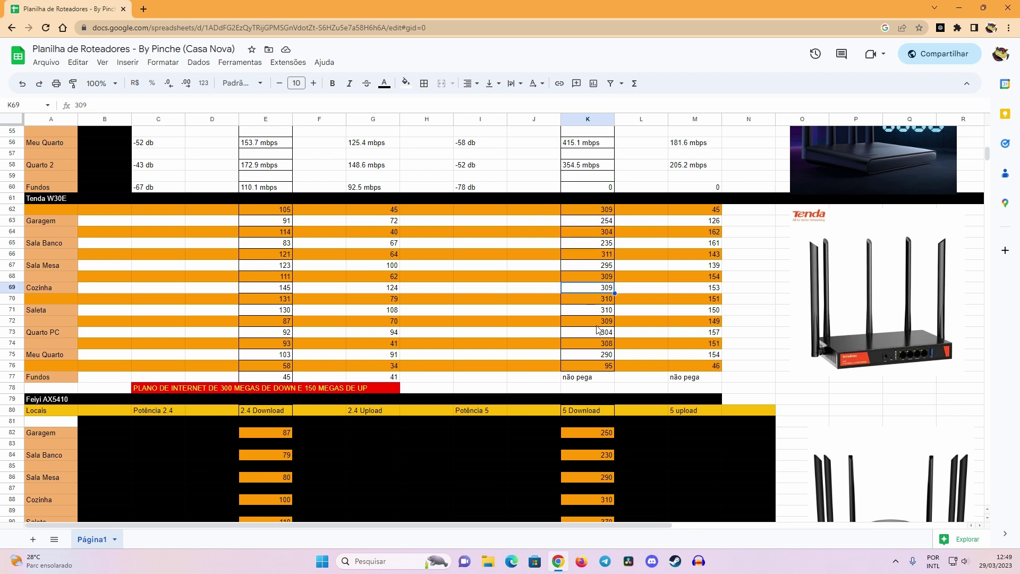
pyautogui.click(595, 354)
pyautogui.scroll(-3, 733, 373)
pyautogui.scroll(3, 728, 372)
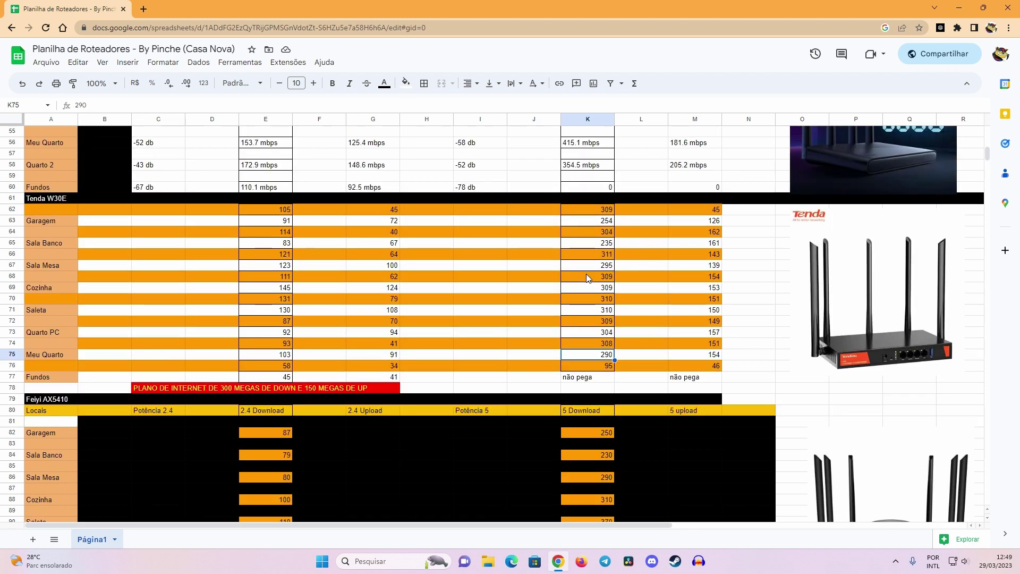
pyautogui.click(586, 275)
pyautogui.click(592, 245)
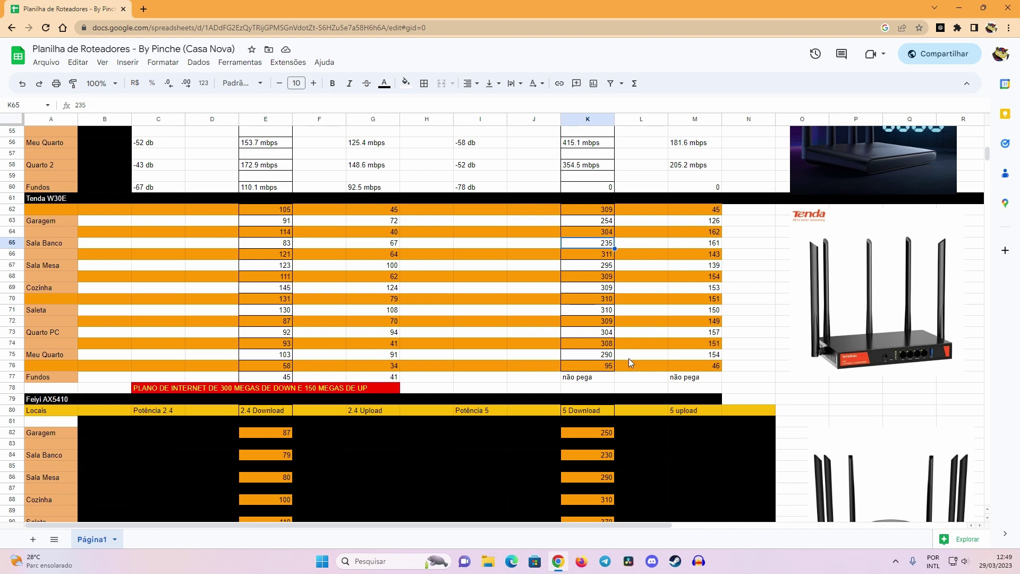
pyautogui.scroll(5, 629, 359)
# - Open the Windows Device Manager in a maximized window
pyautogui.hotkey('ctrl', 'alt', 'Delete')
pyautogui.click(505, 287)
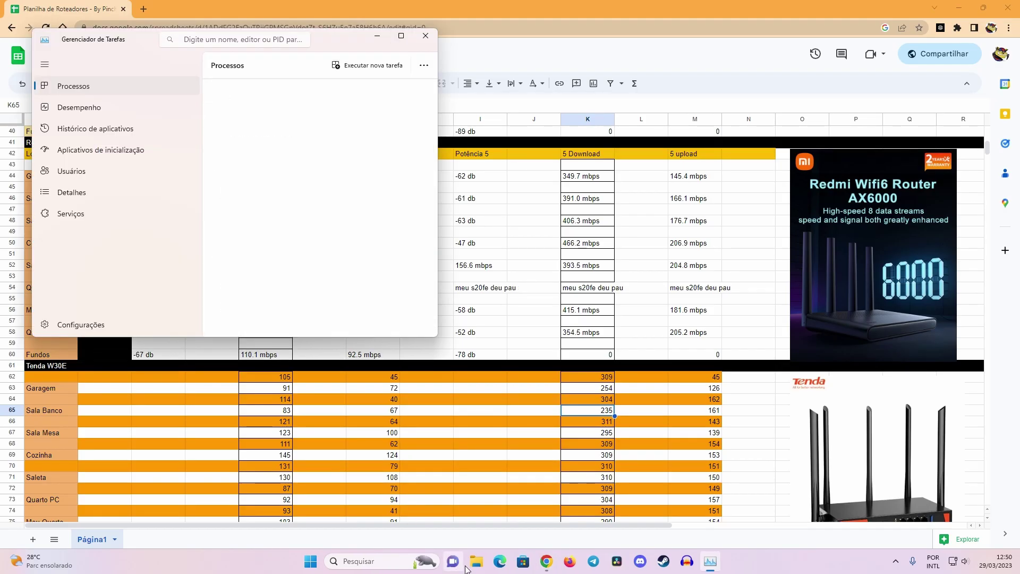
pyautogui.click(396, 561)
pyautogui.write('gerenci')
pyautogui.click(431, 283)
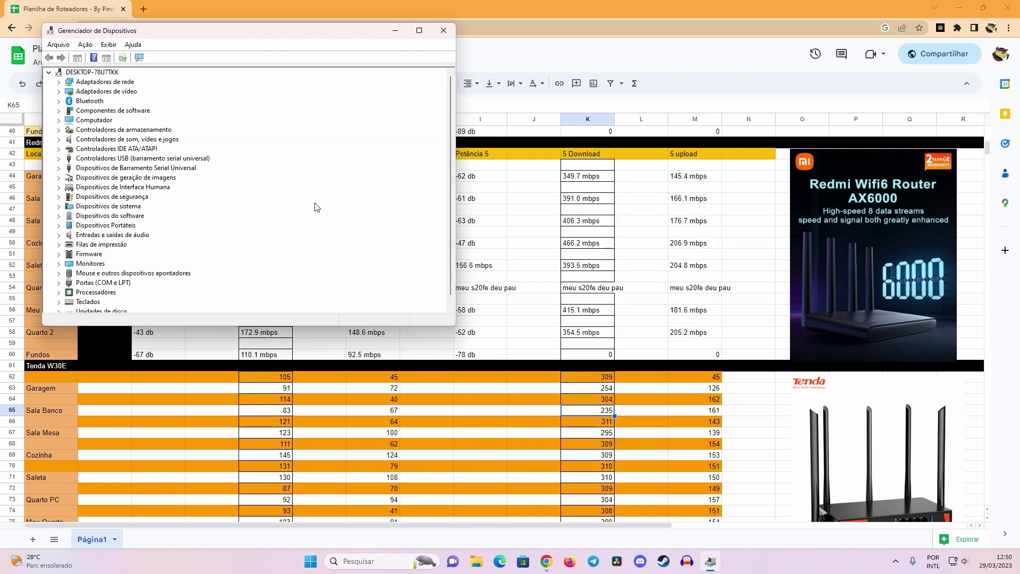
pyautogui.click(419, 30)
# - Check the Wi-Fi adapter model in the properties of the Intel PROSet/Wireless WiFi software extension under Componentes de software, and dismiss them
pyautogui.click(15, 84)
pyautogui.click(114, 93)
pyautogui.rightClick(120, 95)
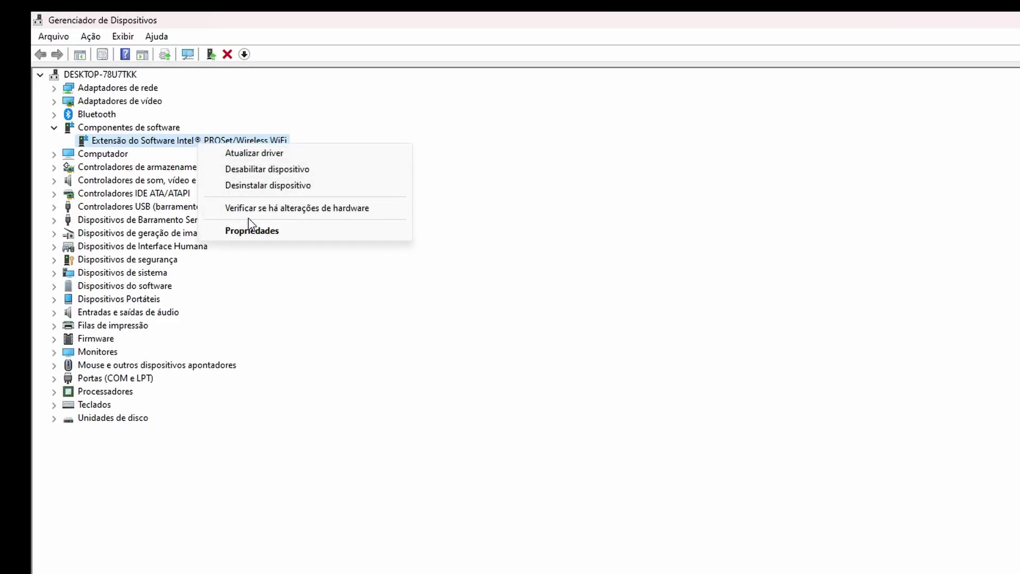
pyautogui.click(252, 230)
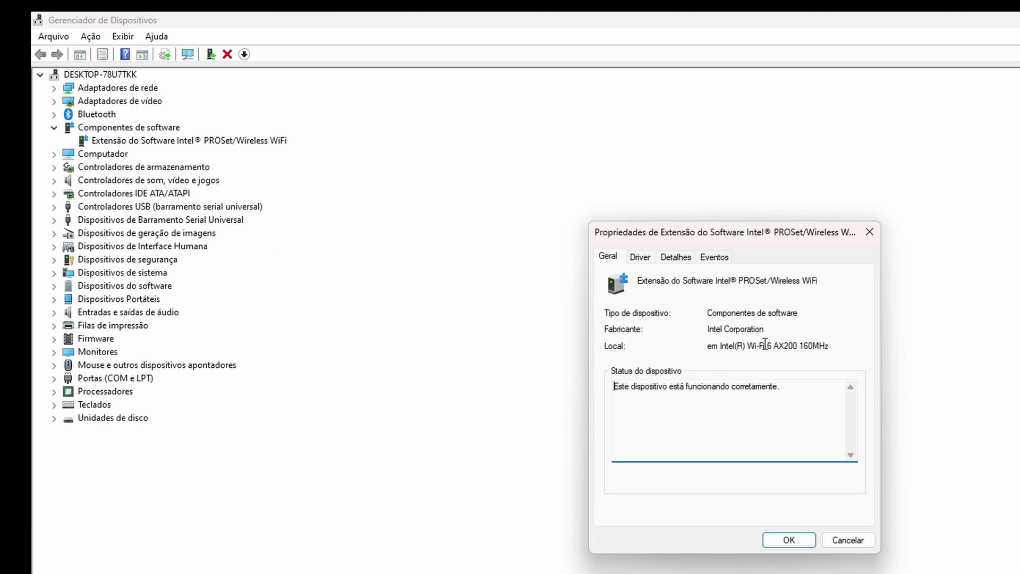
pyautogui.moveTo(775, 346); pyautogui.dragTo(799, 346)
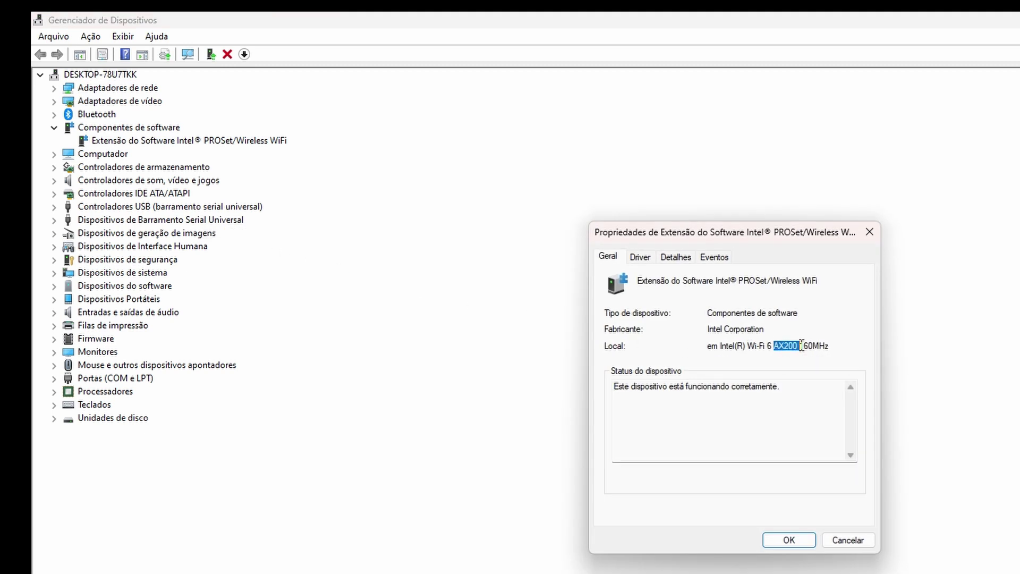
pyautogui.click(832, 541)
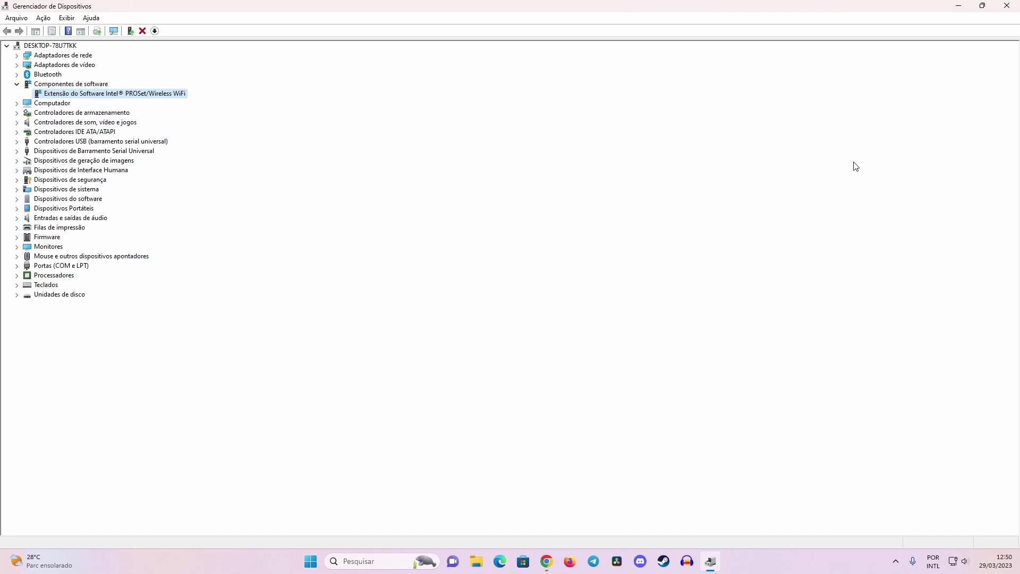
# - Close Device Manager and the spreadsheet, connect to the Titito-5G Wi-Fi network with its security key, and close the network settings
pyautogui.click(974, 15)
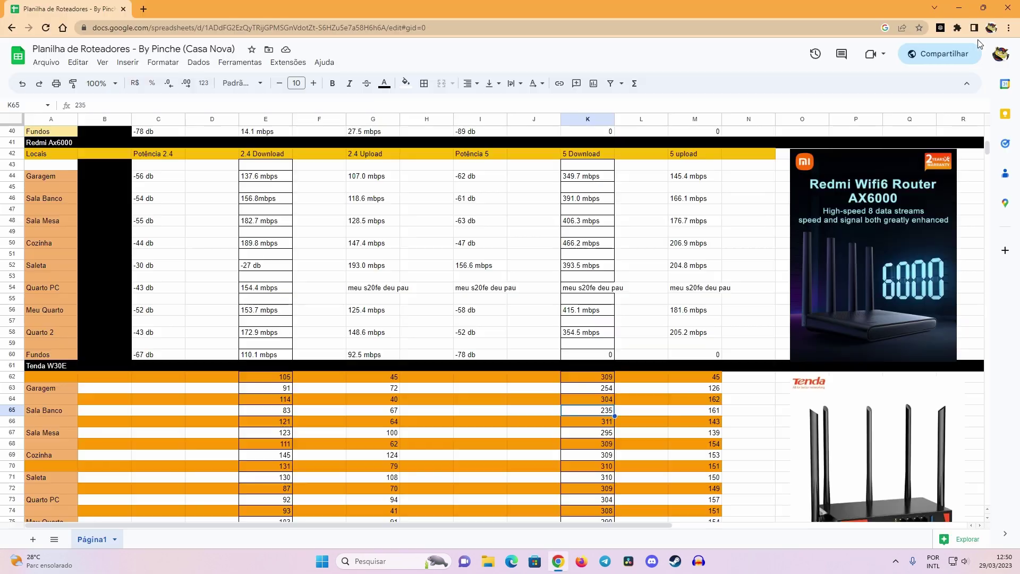
pyautogui.click(1008, 10)
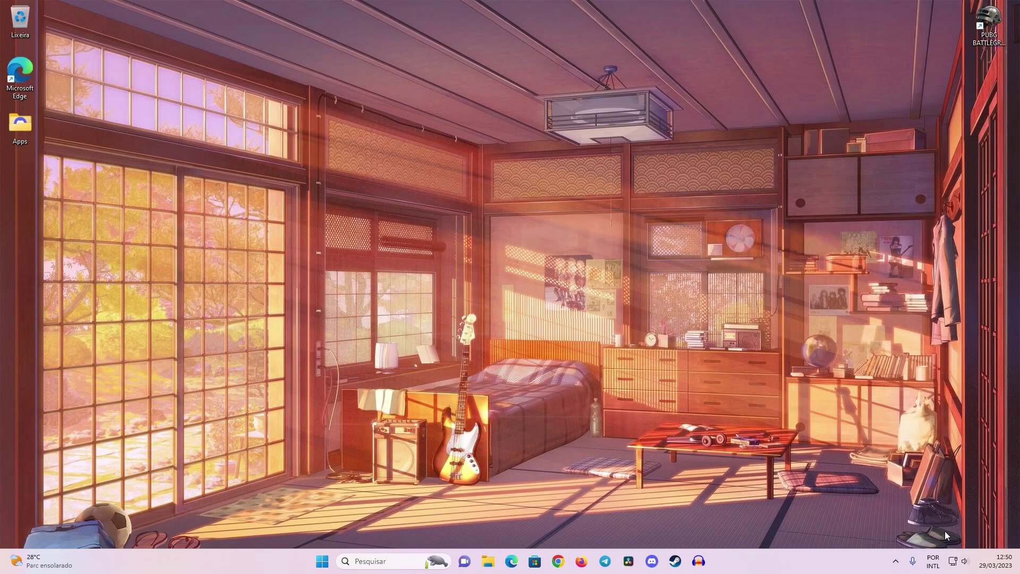
pyautogui.click(947, 532)
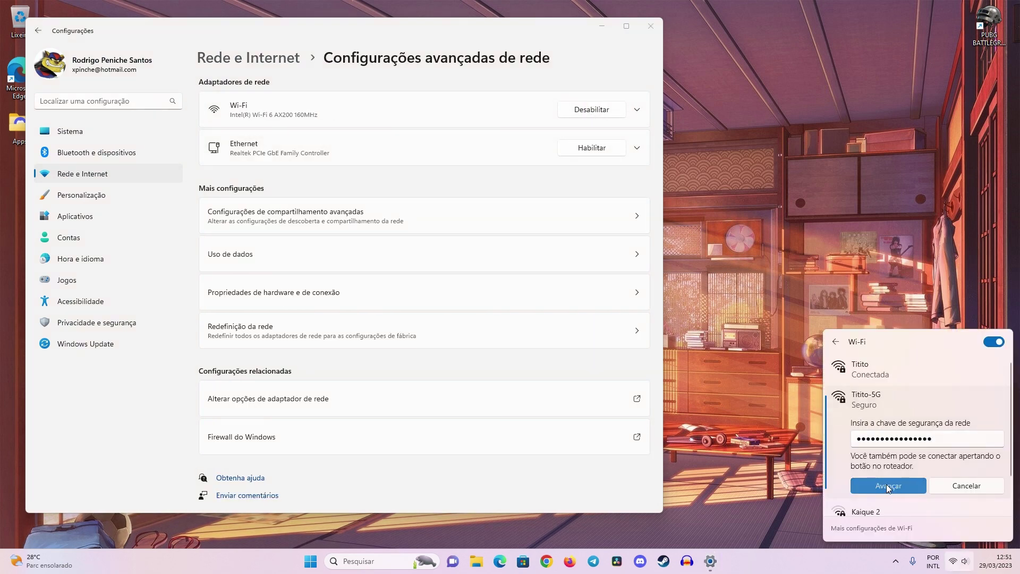
pyautogui.click(888, 487)
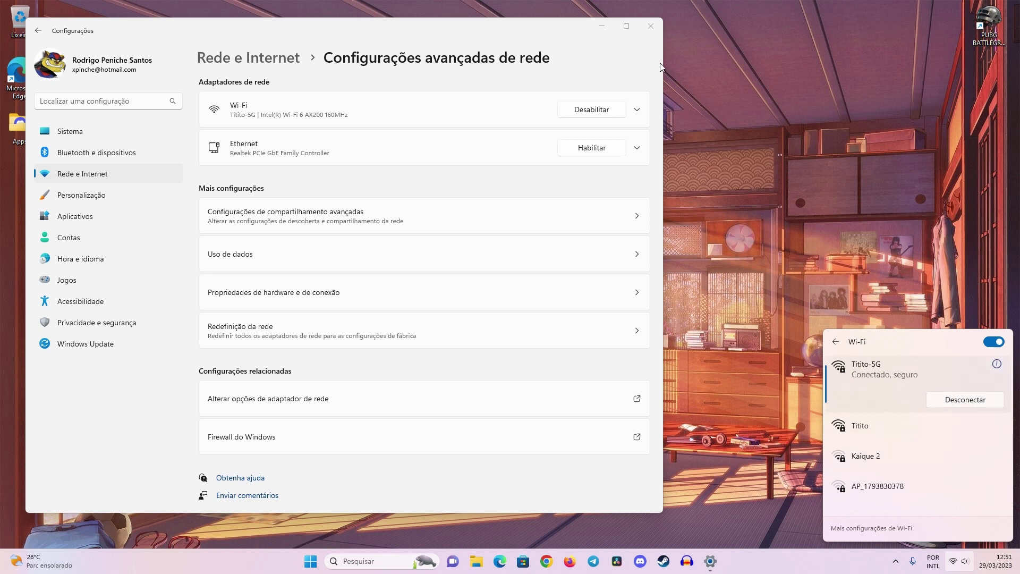
pyautogui.click(649, 26)
# - Switch to Chrome and run the internet speed test on fast.com
pyautogui.click(557, 561)
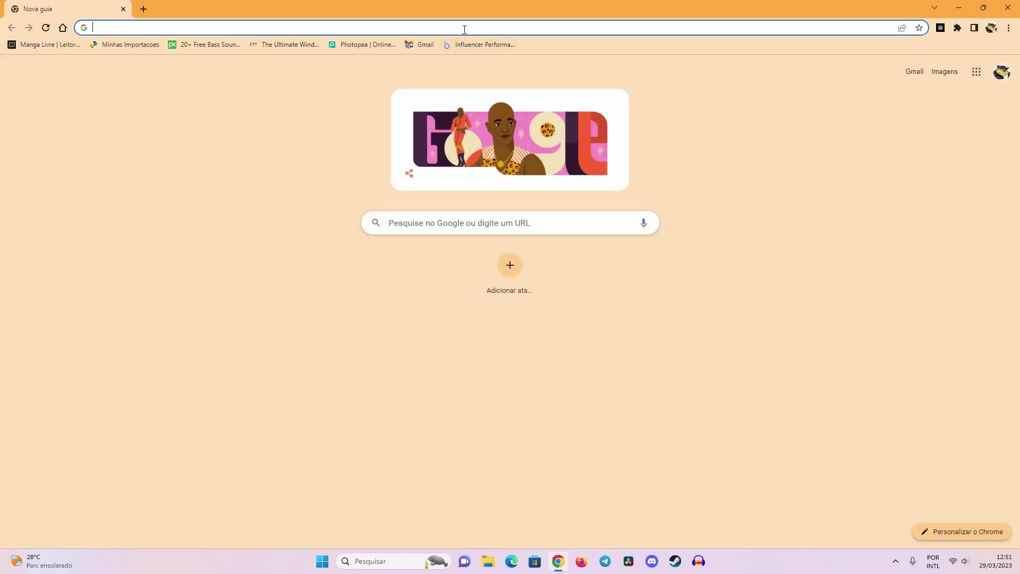
pyautogui.click(460, 27)
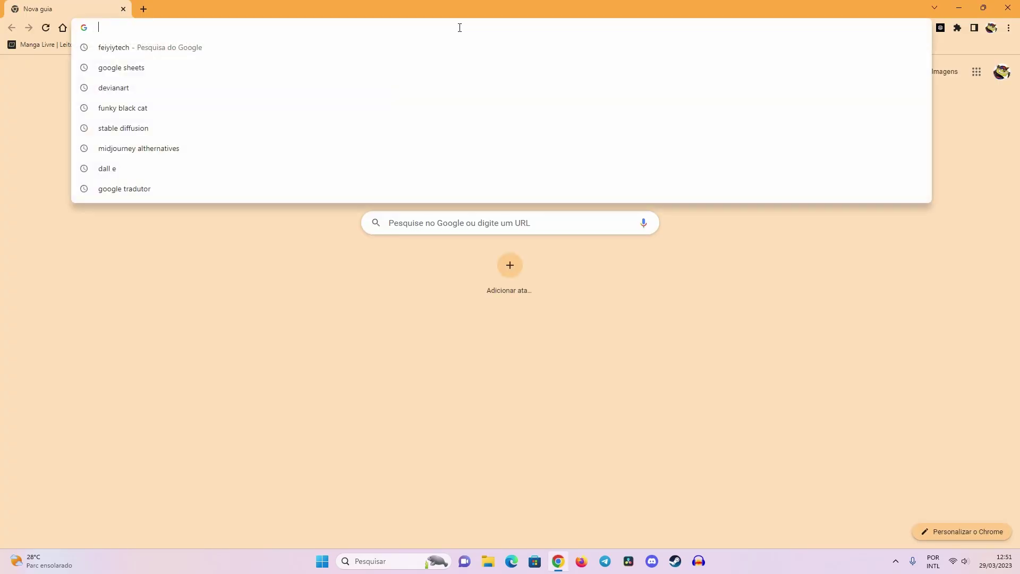
pyautogui.write('fast')
pyautogui.press('Return')
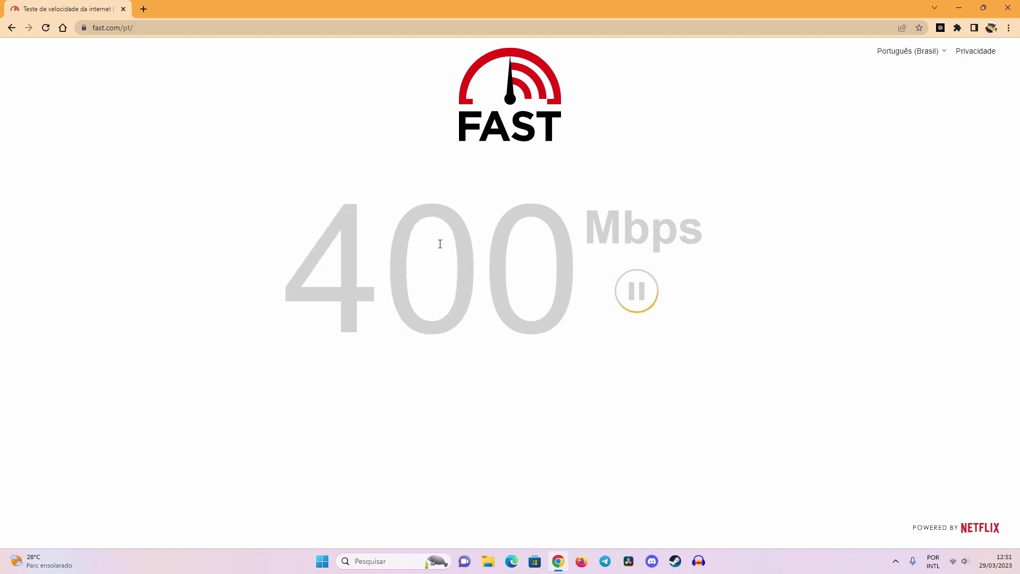
# - Run a speed test on speedtest.net and highlight the download and upload results
pyautogui.click(503, 26)
pyautogui.write('spe')
pyautogui.press('Return')
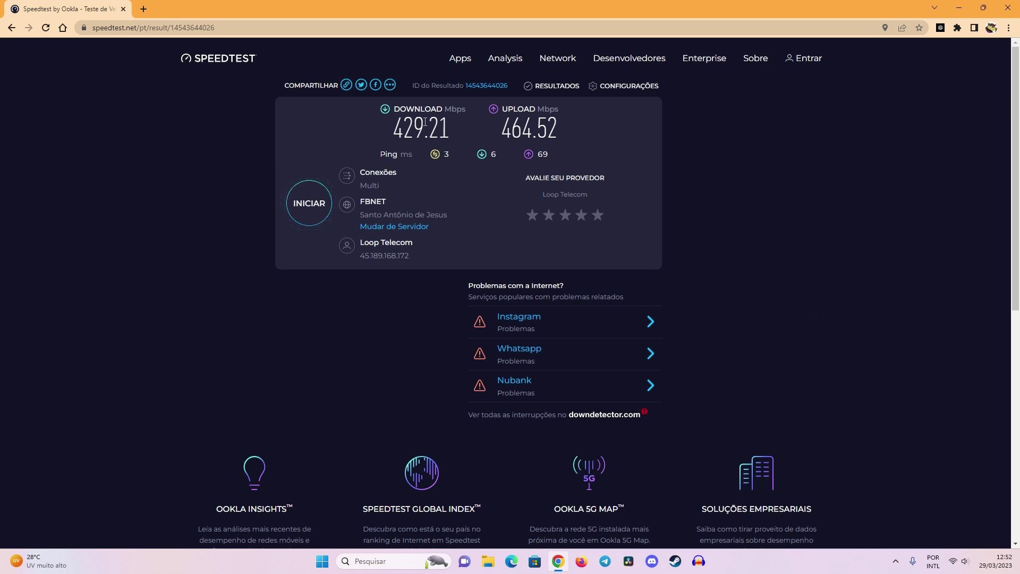
pyautogui.moveTo(425, 121); pyautogui.dragTo(403, 122)
pyautogui.moveTo(531, 125); pyautogui.dragTo(501, 126)
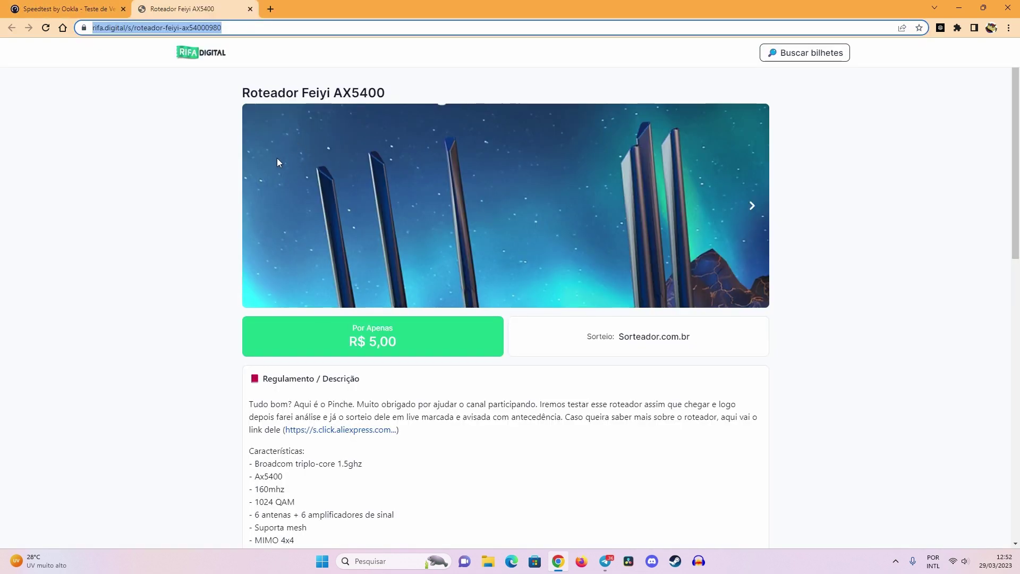
# - Review the Roteador Feiyi AX5400 raffle page, including its ticket numbers and payment methods
pyautogui.scroll(-8, 371, 317)
pyautogui.scroll(-2, 370, 318)
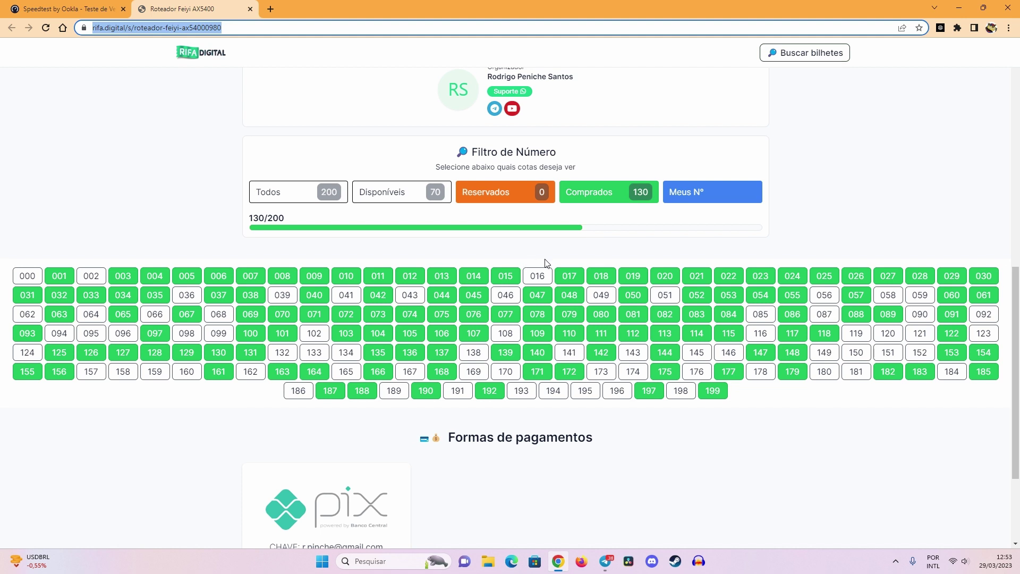
pyautogui.scroll(-2, 546, 263)
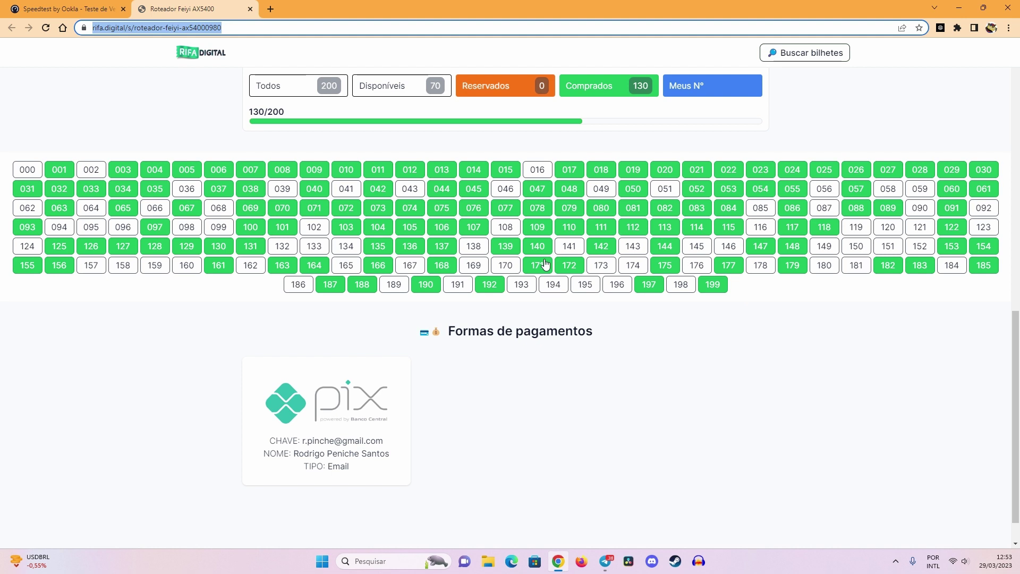